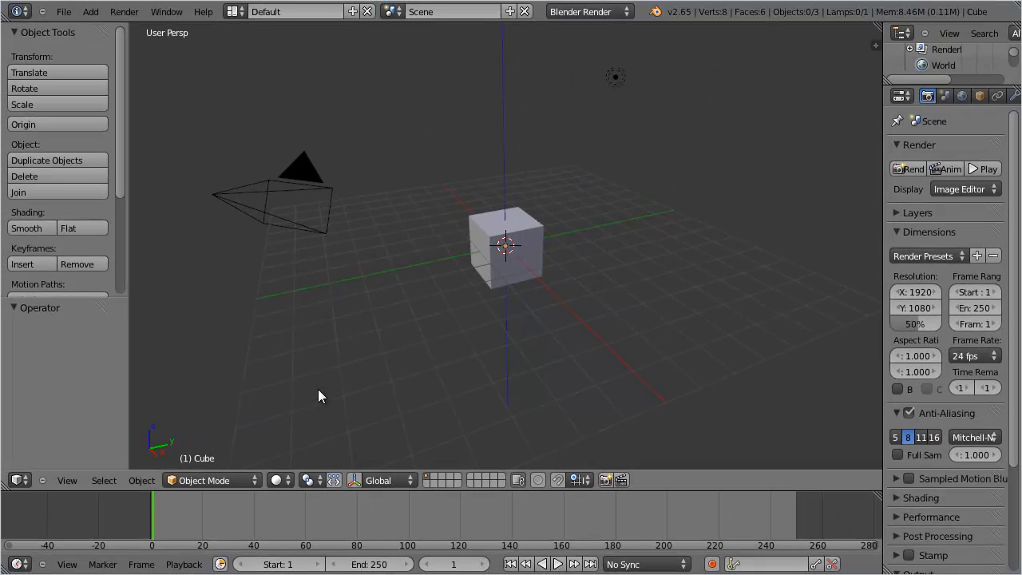
middle_click_drag(374, 350, 630, 354)
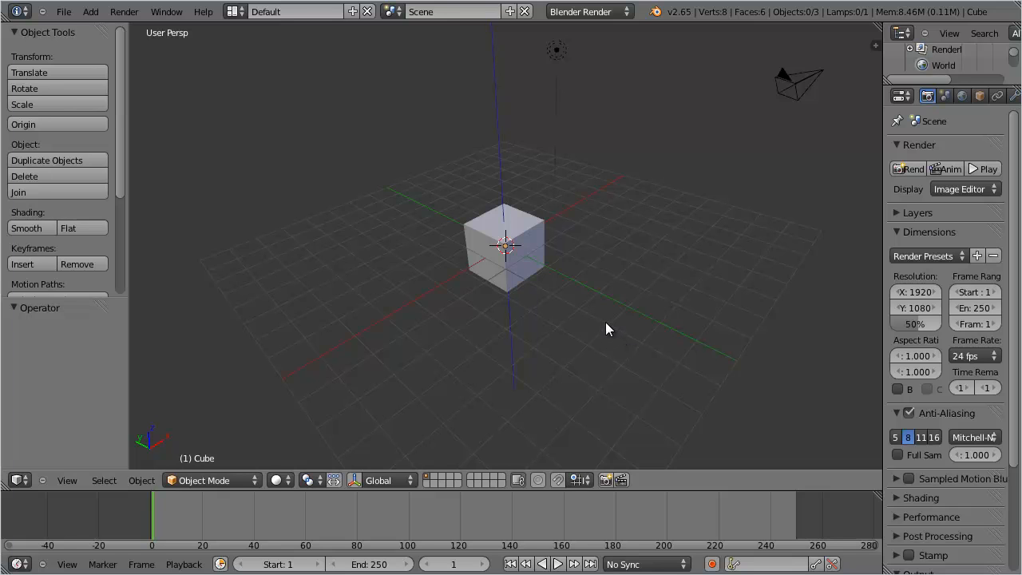
middle_click_drag(606, 322, 357, 323)
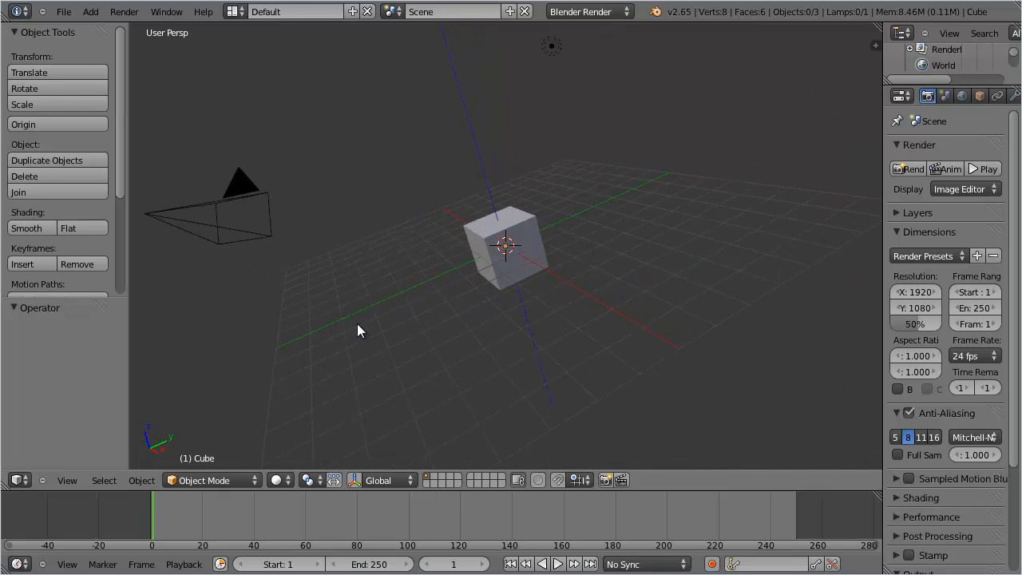
middle_click_drag(703, 260, 726, 319)
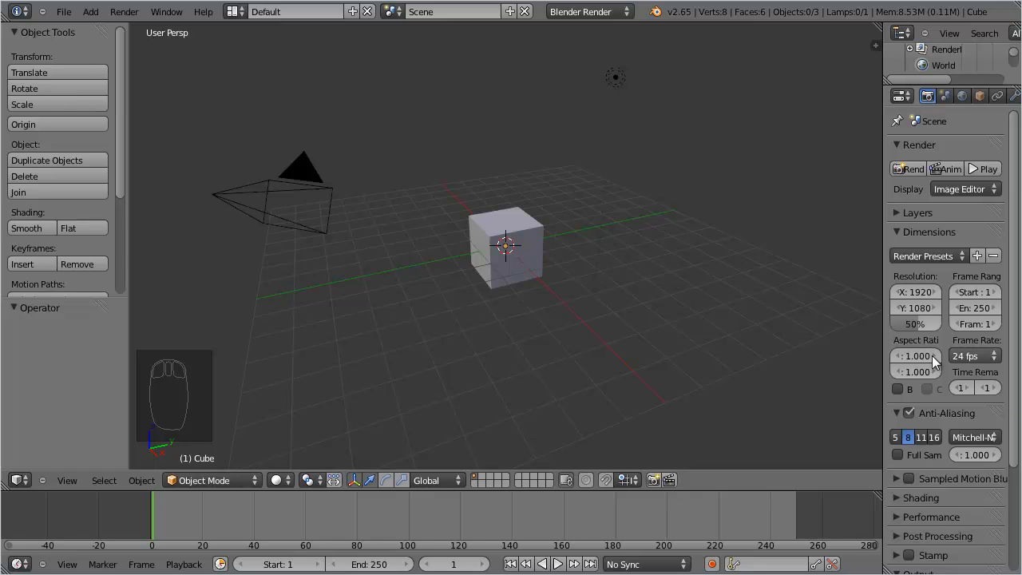
Select the cube and move it along the Z and Y axes with the translate manipulator, finishing with about -3.232 on Y.
right_click(512, 254)
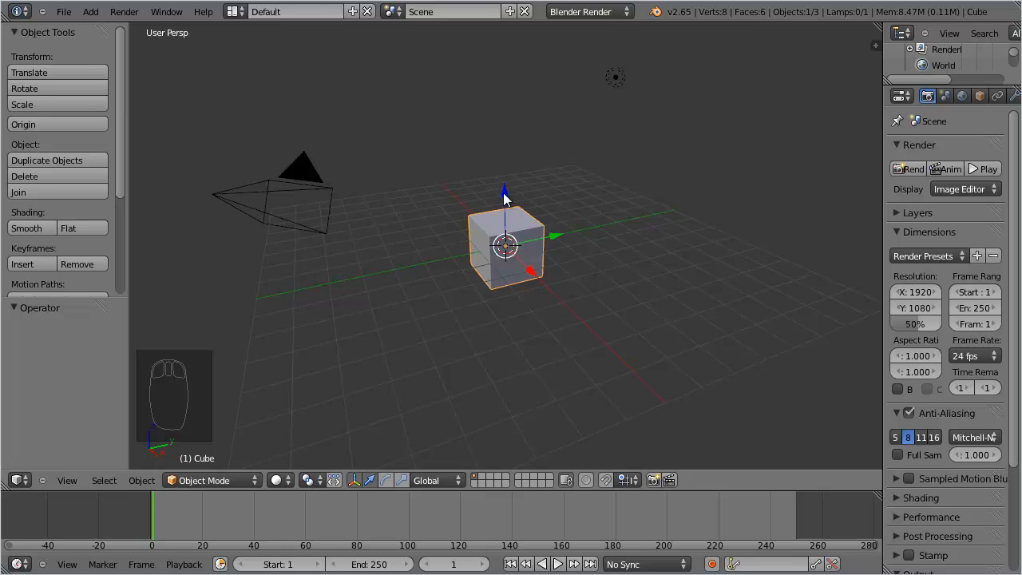
left_click_drag(504, 193, 465, 186)
left_click_drag(554, 228, 617, 265)
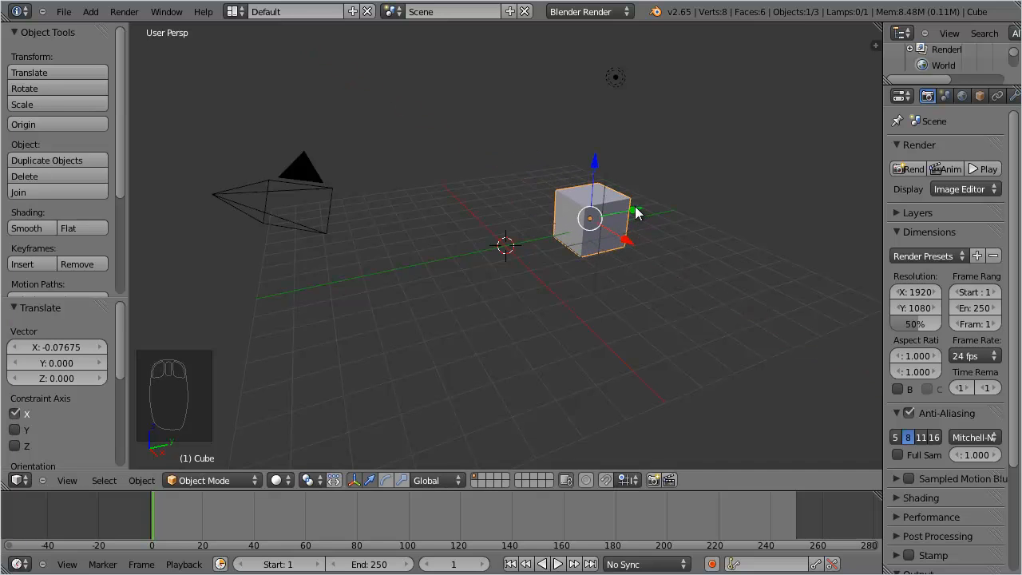
left_click_drag(638, 212, 565, 237)
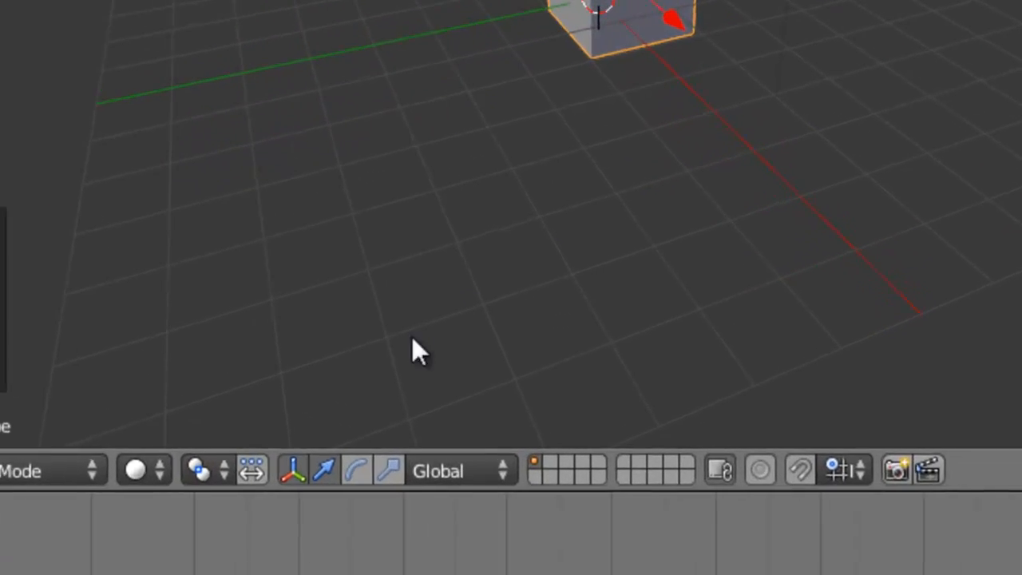
Show the rotate manipulator and rotate the cube about 30.7° around X, 45° around Y and 41.6° around Z.
left_click(343, 476)
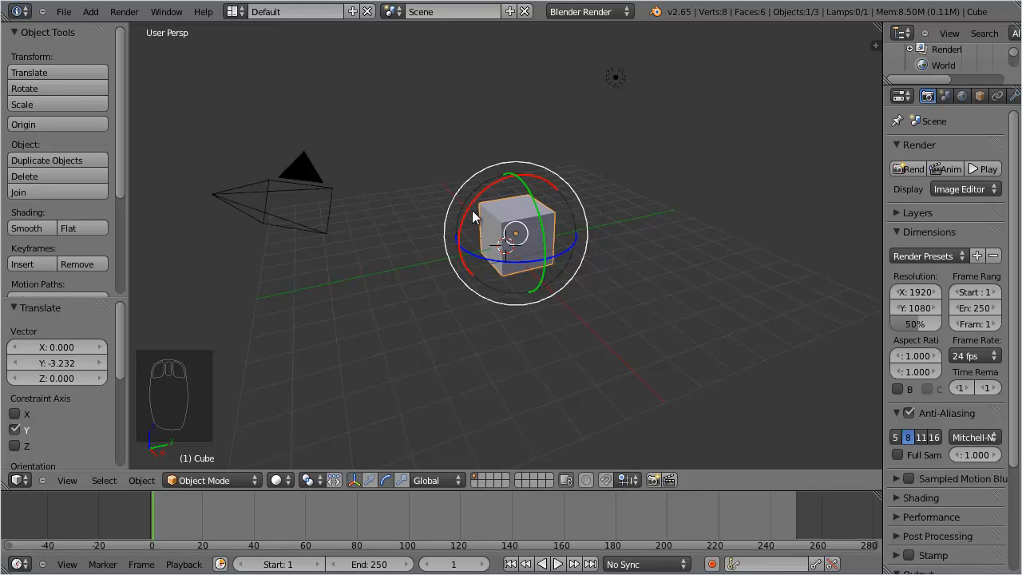
mouse_move(472, 210)
left_mouse_down()
mouse_move(462, 229)
mouse_move(472, 213)
left_mouse_up()
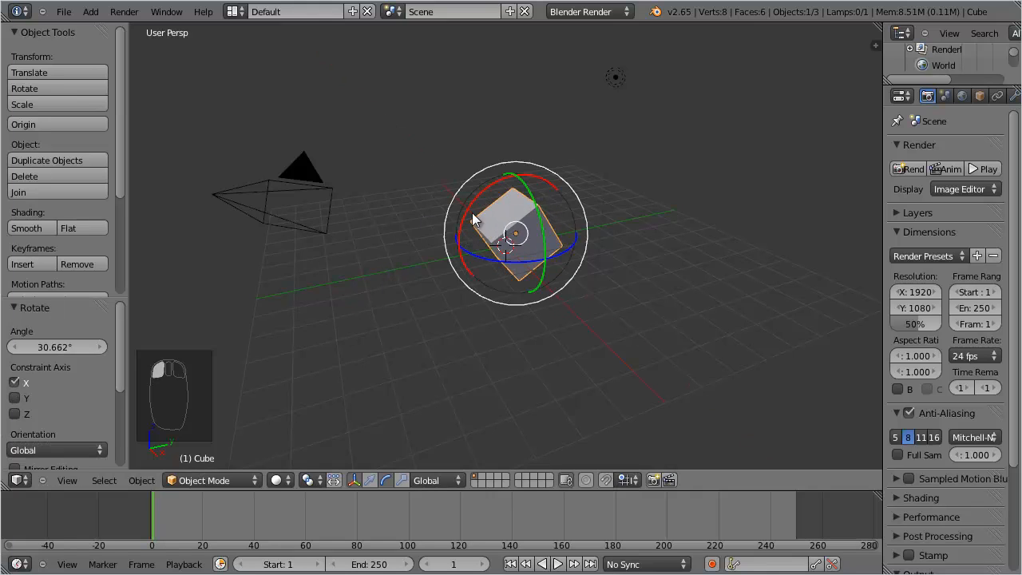
key("r")
key("y")
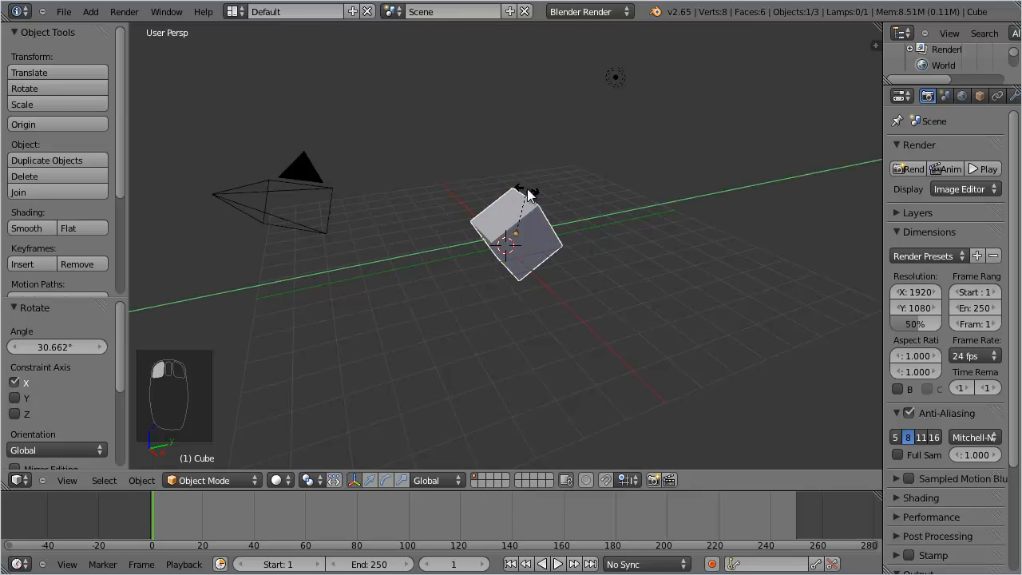
left_click(520, 263)
key("r")
key("z")
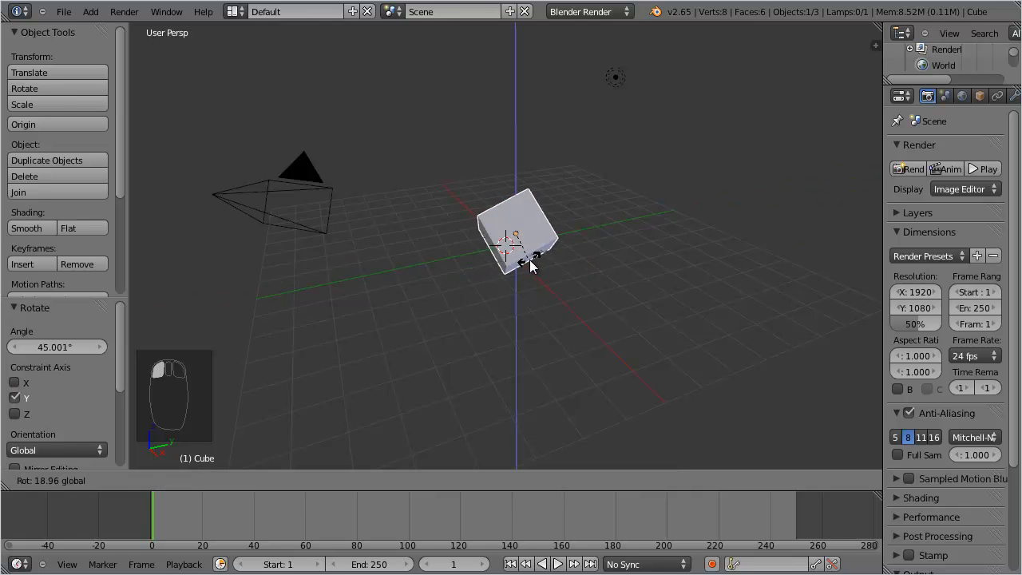
left_click(544, 258)
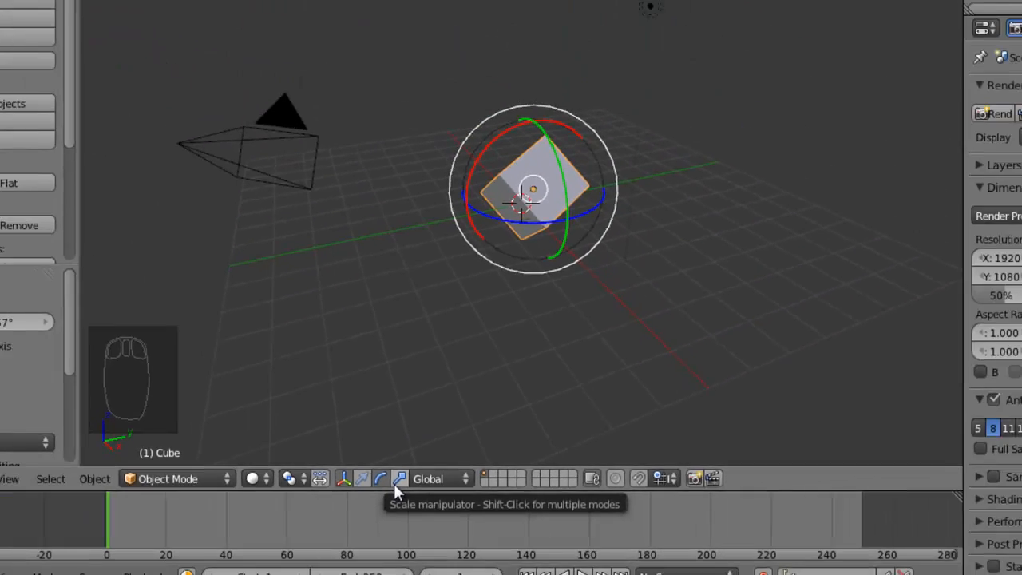
Scale the cube with the scale manipulator by about 2.128 along Z, 1.602 along Y and 2.190 along X.
left_click(380, 476)
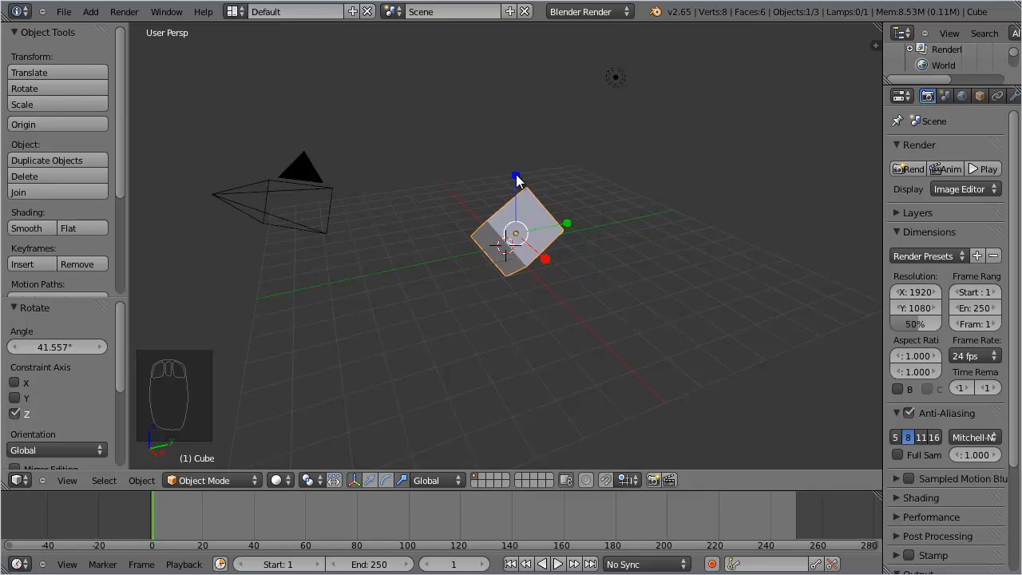
left_click_drag(516, 181, 476, 115)
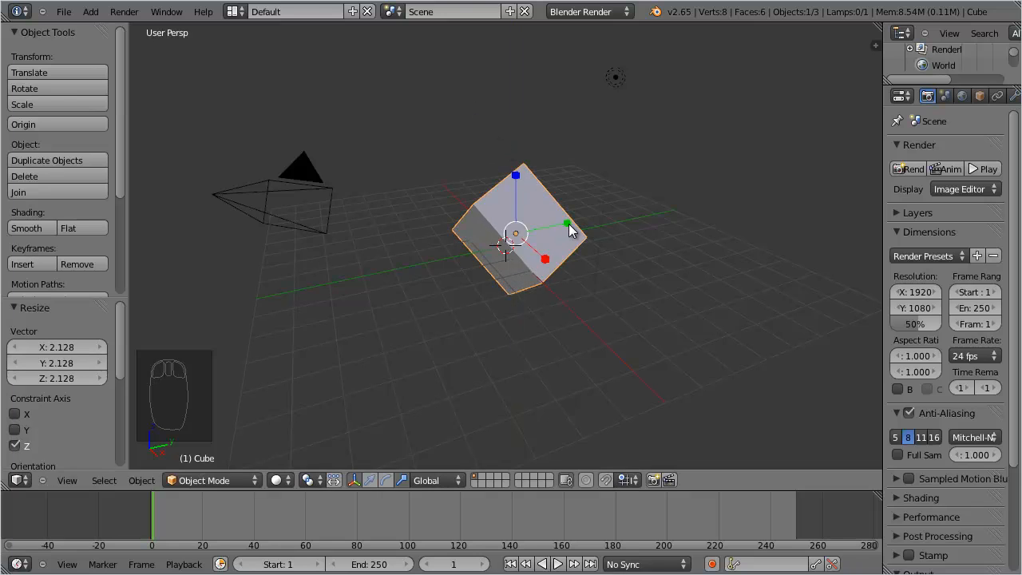
left_click_drag(569, 224, 599, 213)
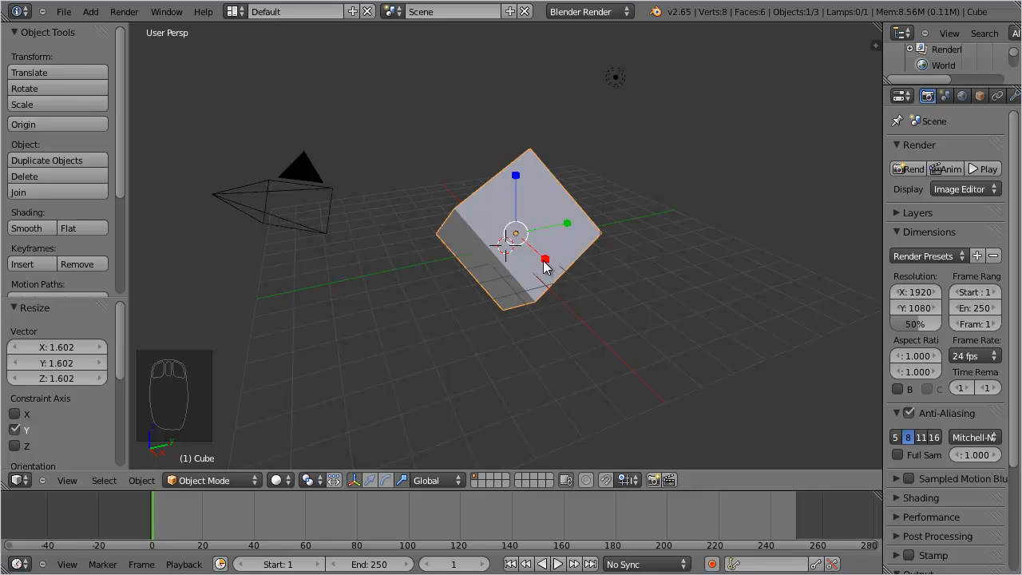
left_click_drag(545, 260, 589, 284)
Move the cube freely by about X -0.809, Y -1.292, Z 0.438 and trackball-rotate it by about 0.260 and 0.390.
left_click(371, 480)
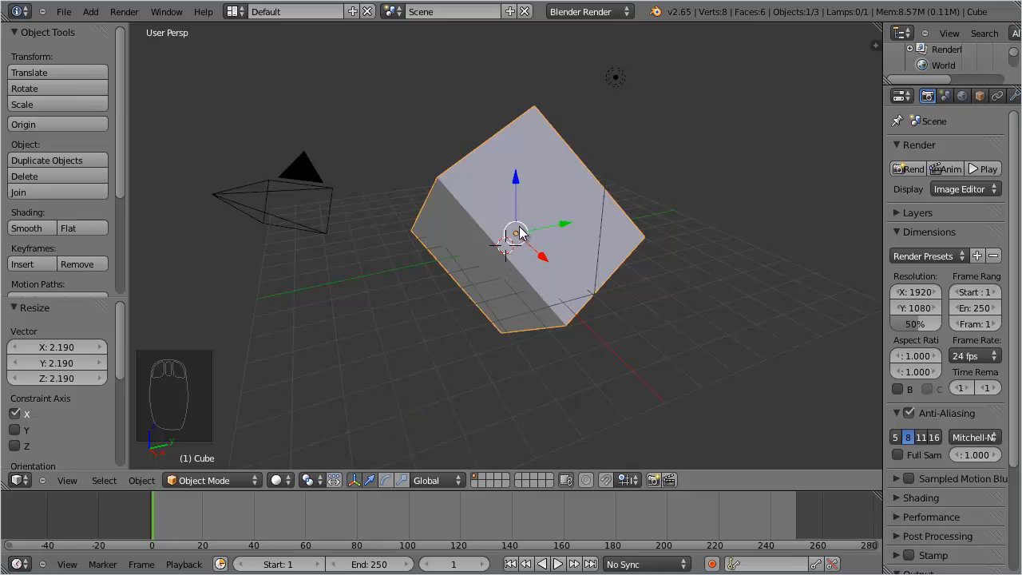
left_click_drag(519, 233, 476, 209)
left_click(385, 480)
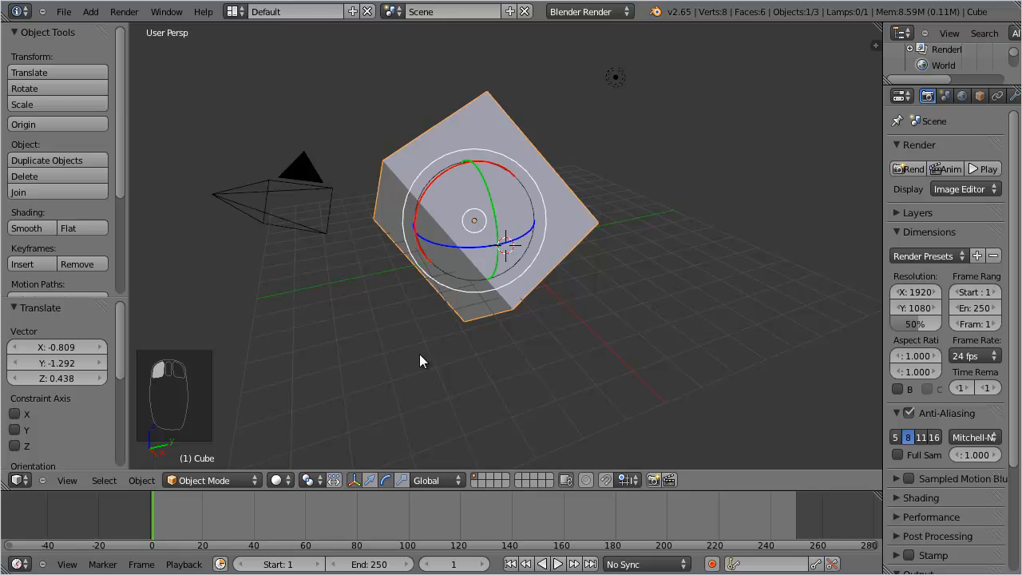
left_click_drag(477, 218, 500, 267)
Scale the cube slightly on all axes at once from the centre of the scale manipulator.
left_click(402, 479)
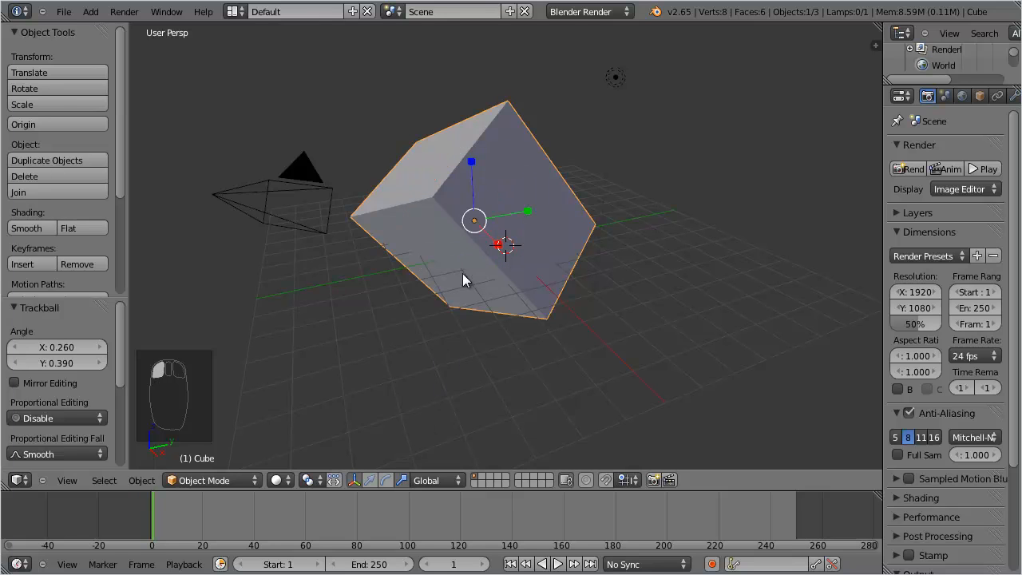
mouse_move(478, 218)
left_mouse_down()
mouse_move(485, 210)
mouse_move(478, 222)
left_mouse_up()
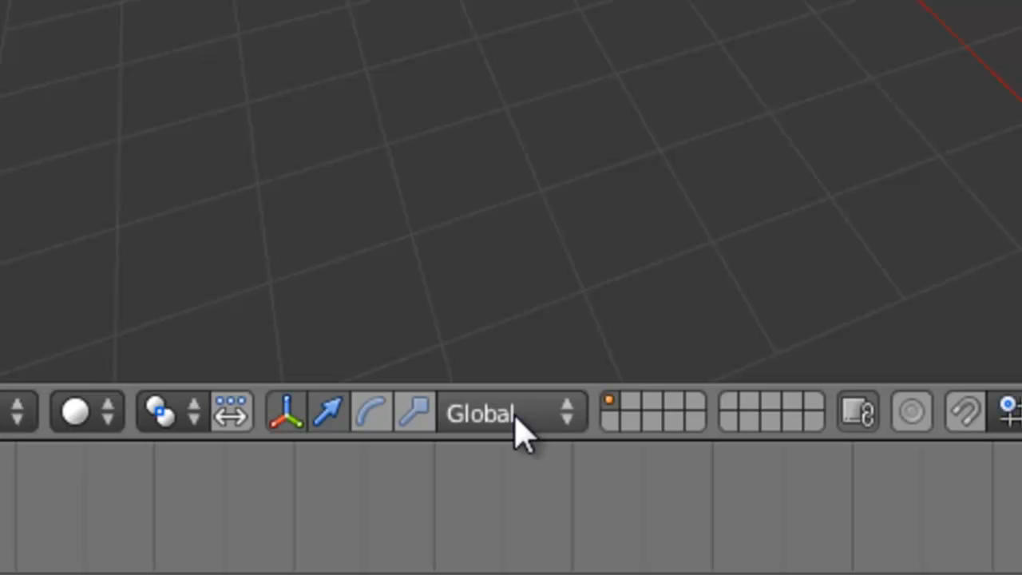
Choose Local as the transform orientation.
left_click(520, 432)
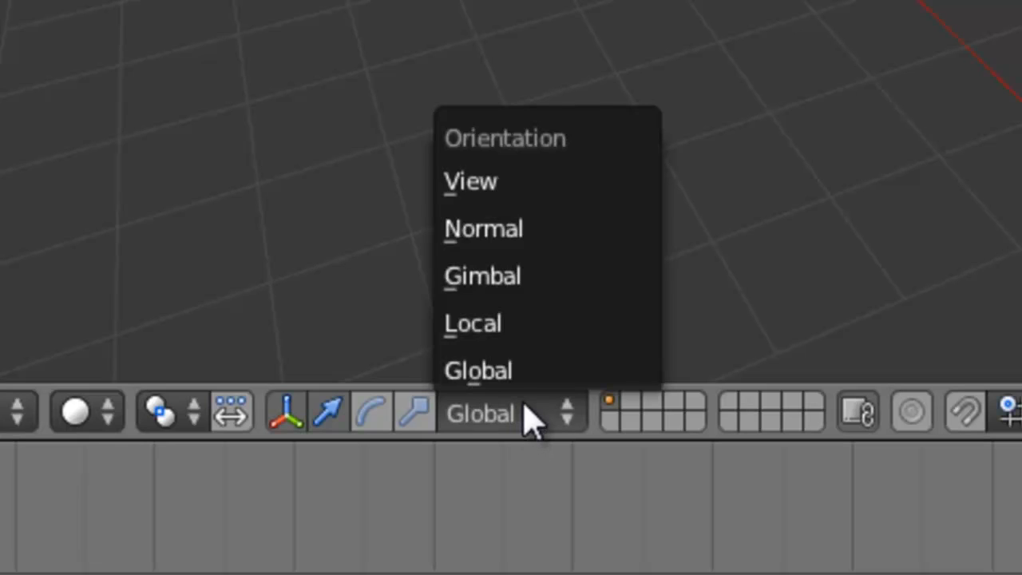
left_click(509, 329)
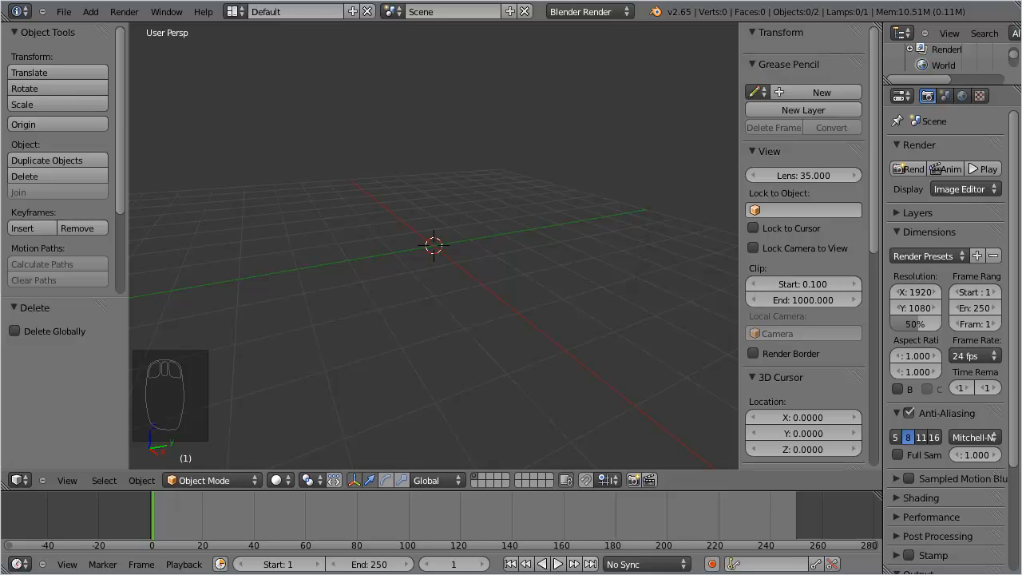
Add a monkey mesh at the 3D cursor in the centre of the scene.
key("shift+a")
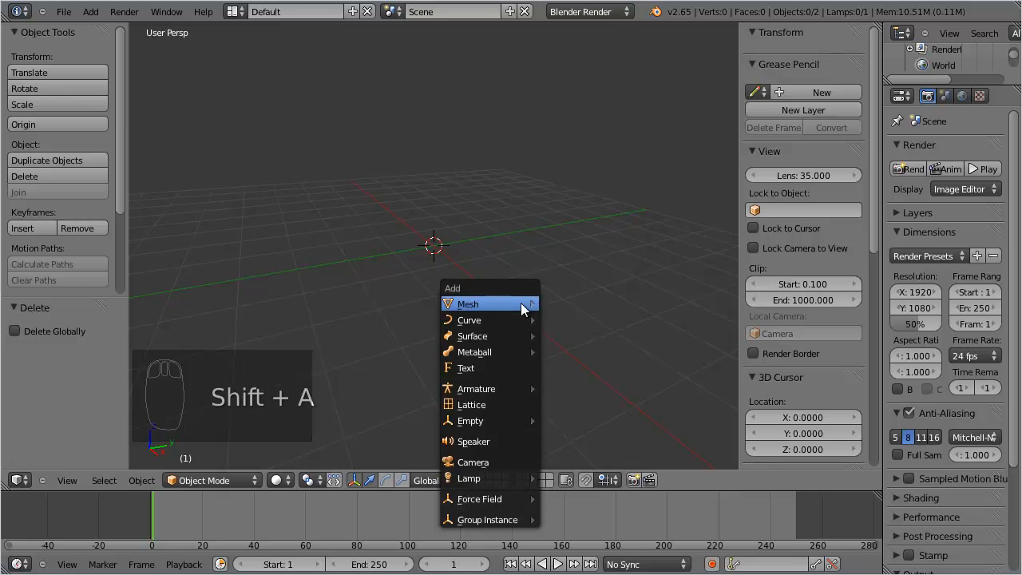
mouse_move(525, 303)
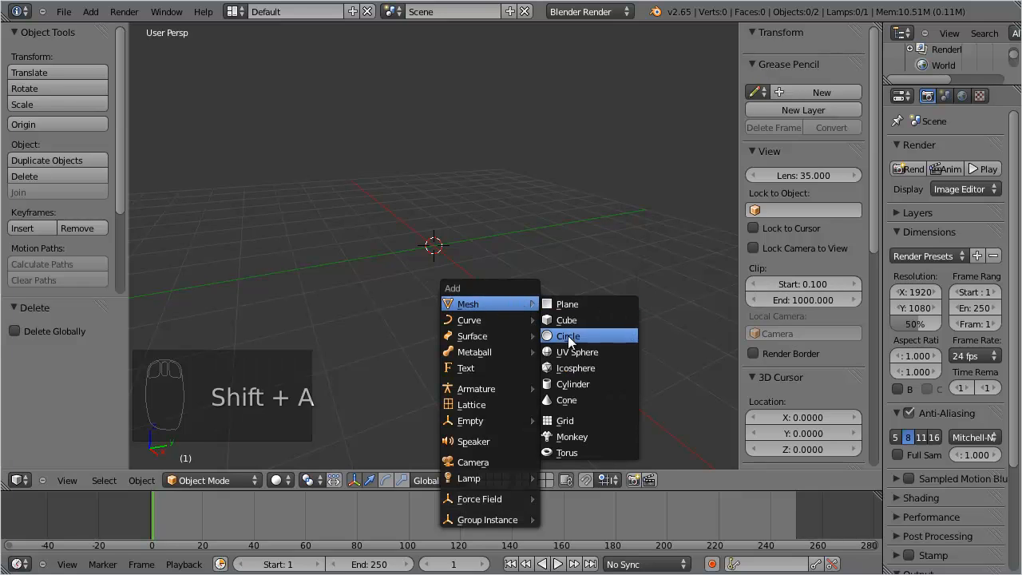
left_click(567, 437)
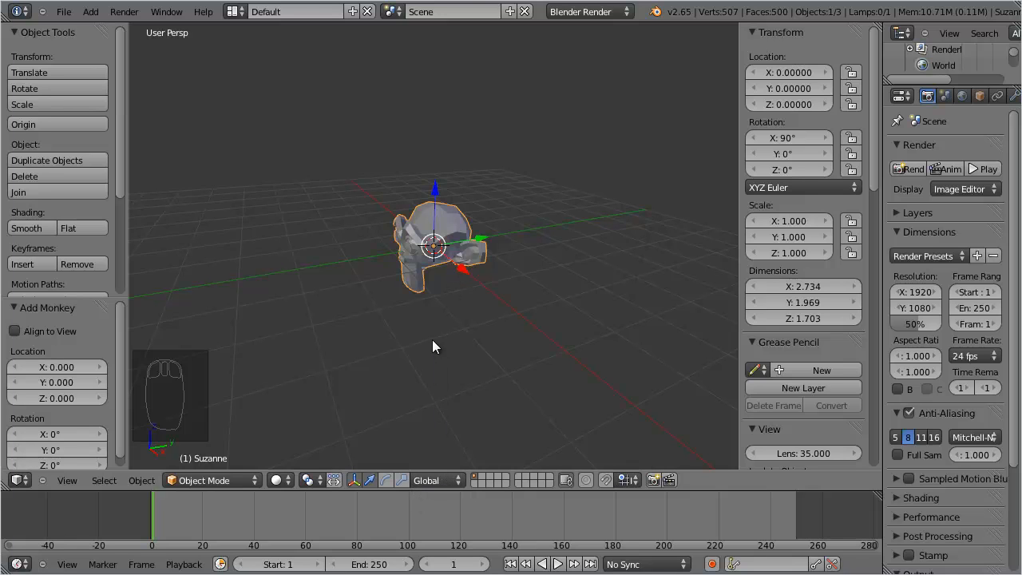
Move the monkey about -1.996 along the global Y axis.
scroll(432, 337, "up", 3)
middle_click_drag(431, 338, 522, 296)
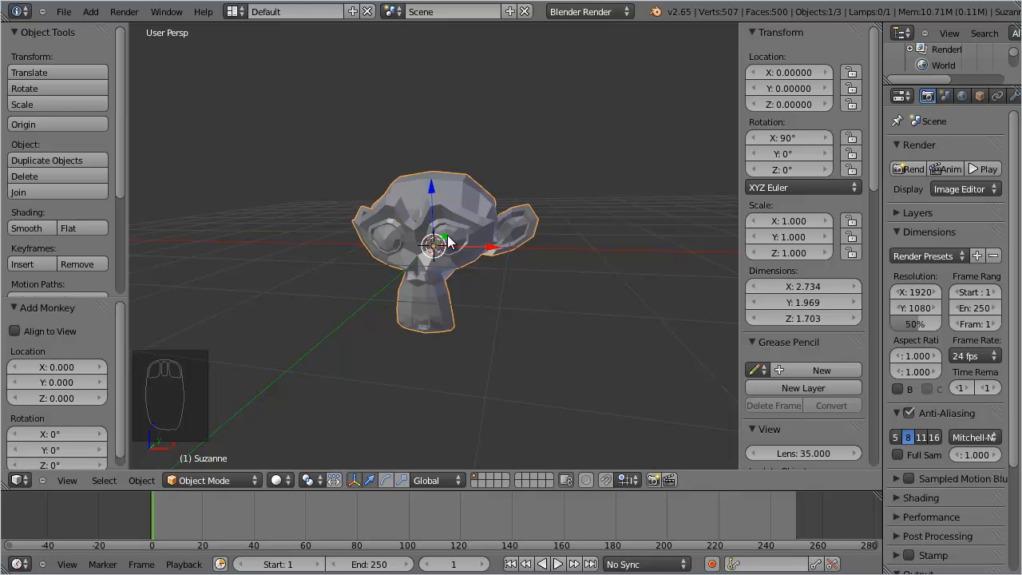
left_click_drag(446, 237, 396, 302)
Show the rotate manipulator and trackball-rotate the monkey by about -0.710 and 0.540.
scroll(396, 302, "down", 3)
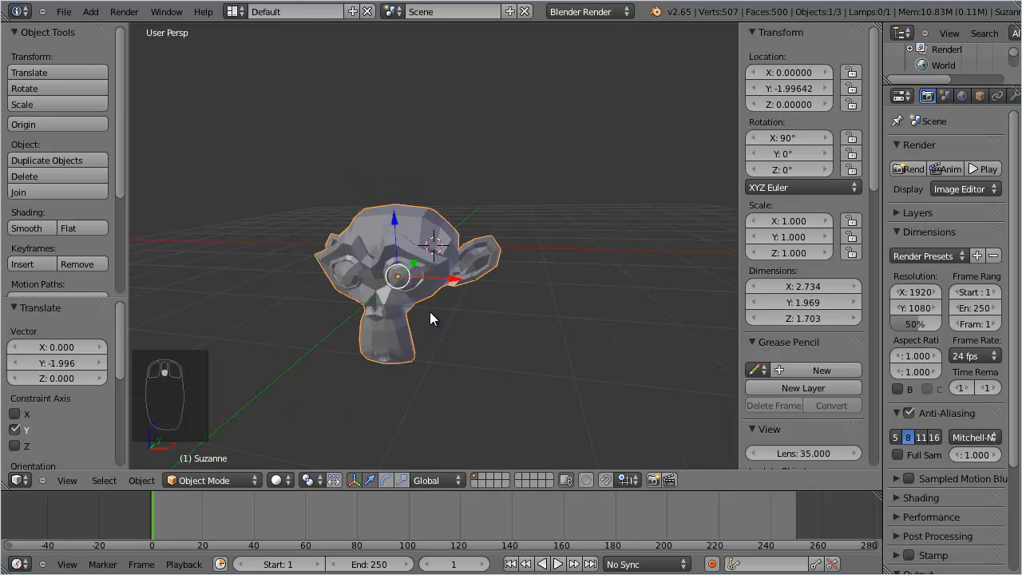
middle_click_drag(436, 305, 453, 301)
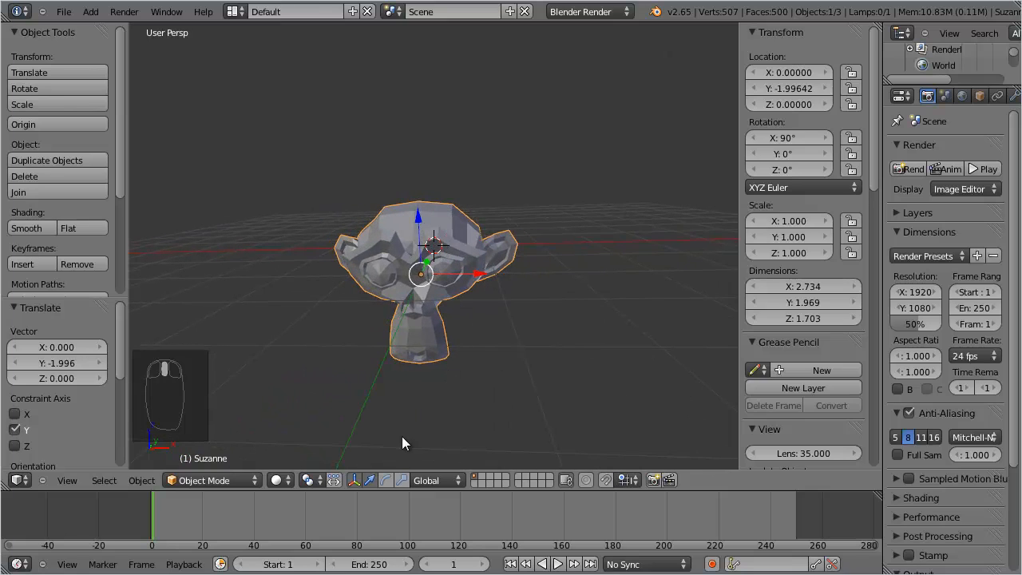
left_click(384, 480)
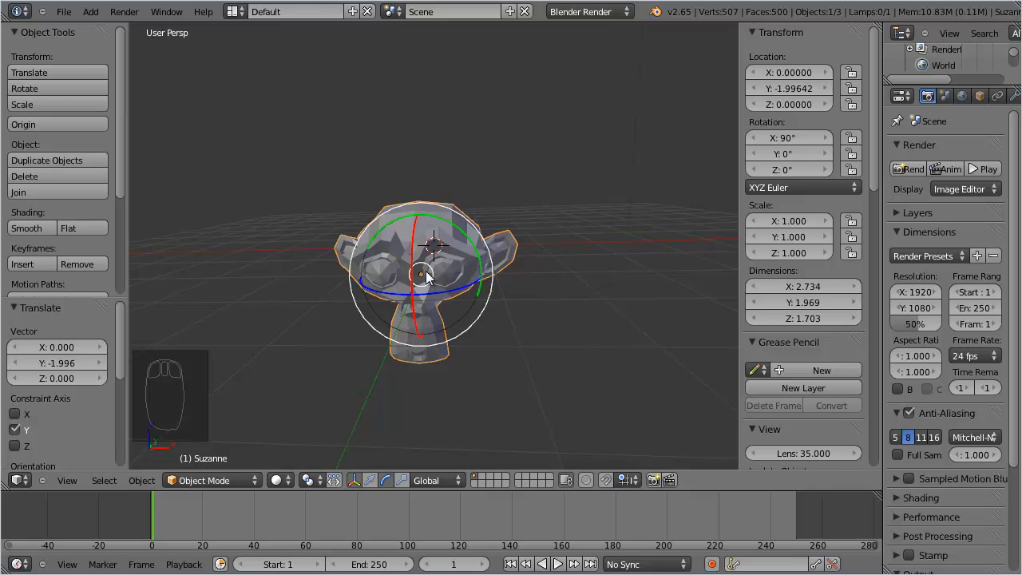
left_click_drag(425, 276, 468, 224)
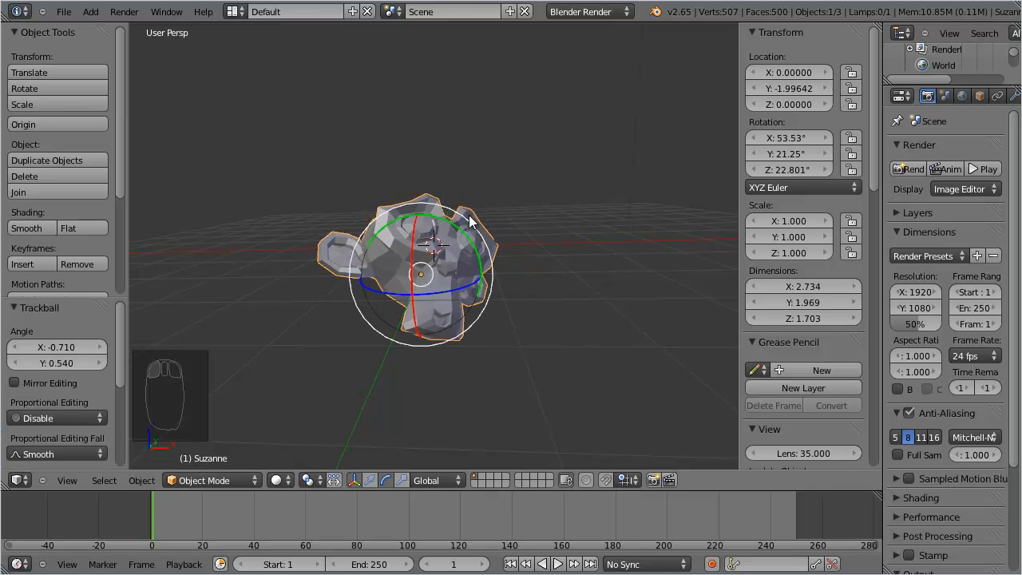
With the translate manipulator in Local orientation, move the monkey along its local Z axis by about X -0.246, Y 0.317, Z -0.267.
left_click(371, 480)
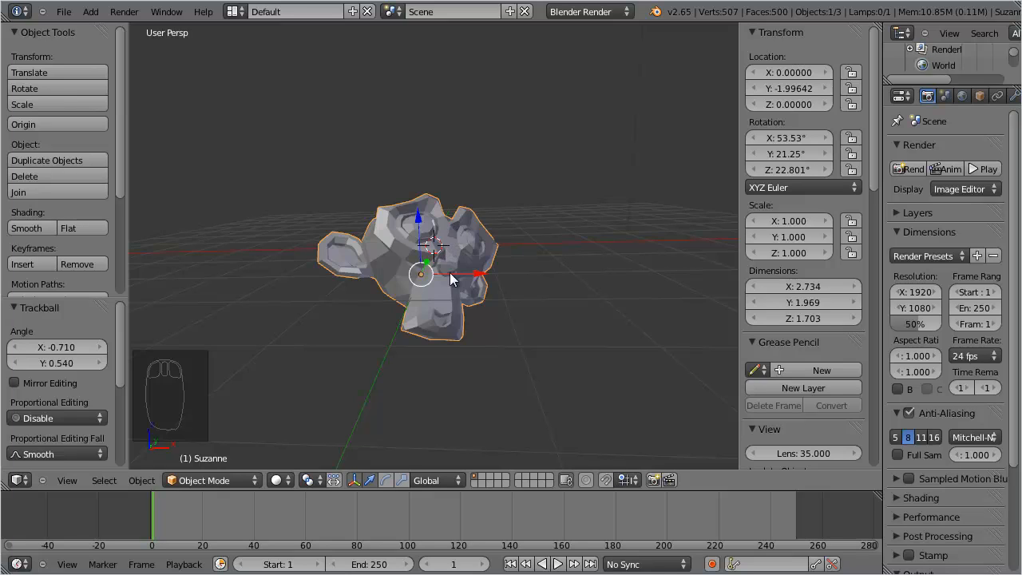
left_click(433, 479)
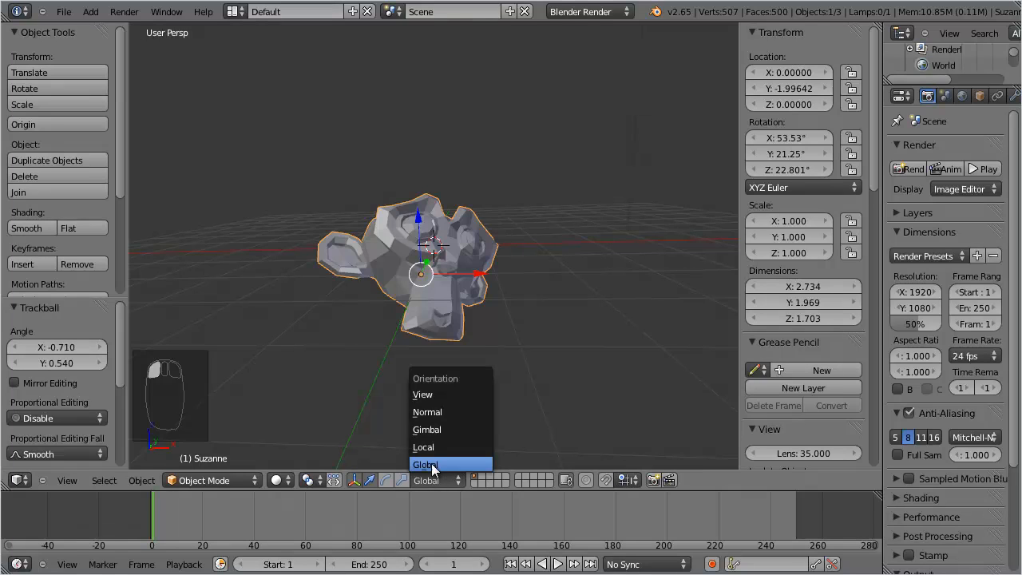
left_click(429, 442)
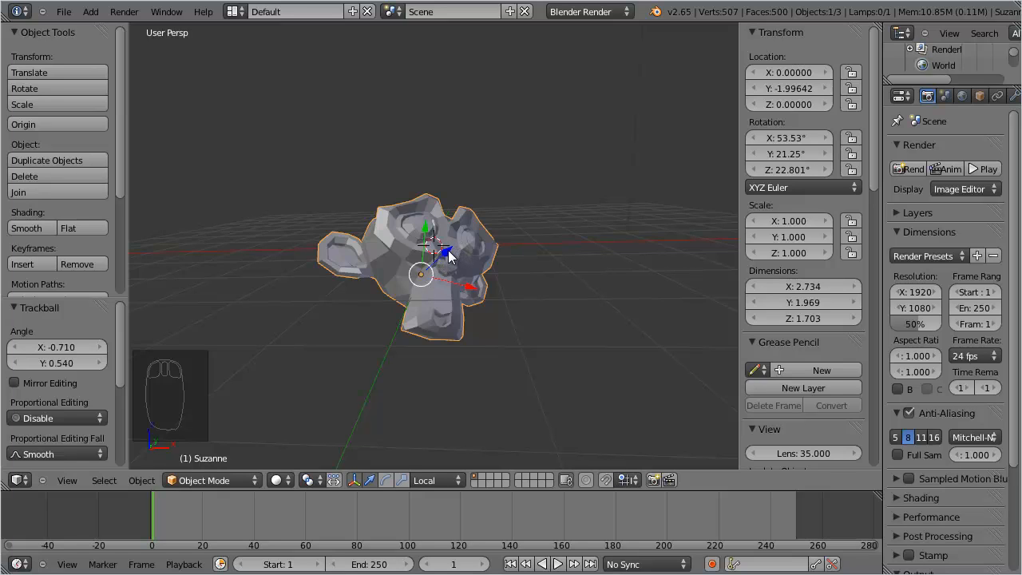
mouse_move(449, 255)
left_mouse_down()
mouse_move(477, 217)
mouse_move(522, 188)
mouse_move(442, 270)
left_mouse_up()
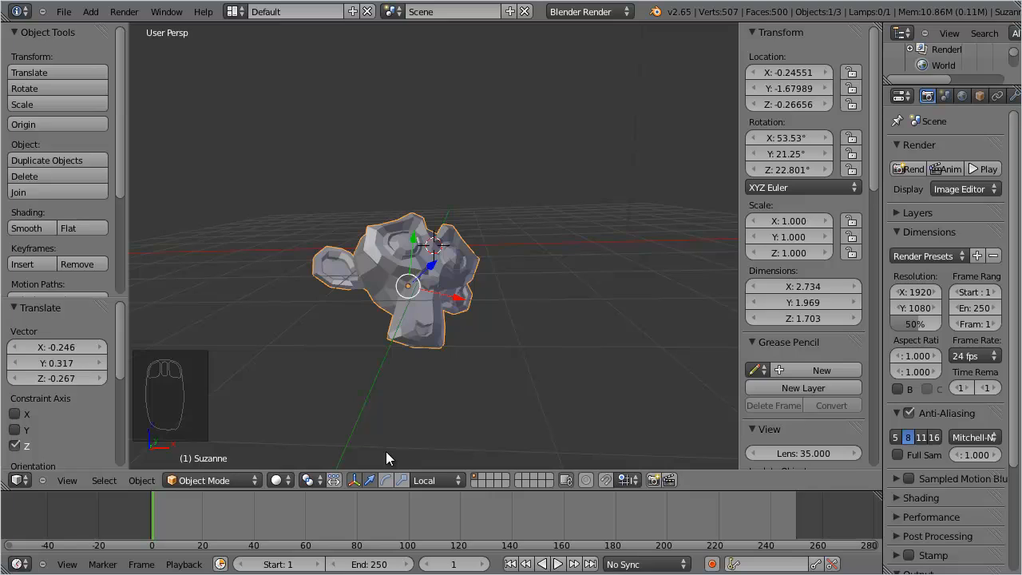
Rotate the monkey about -66.8° around the view axis and about its local axes, including about 65.5° around local Z.
left_click(384, 481)
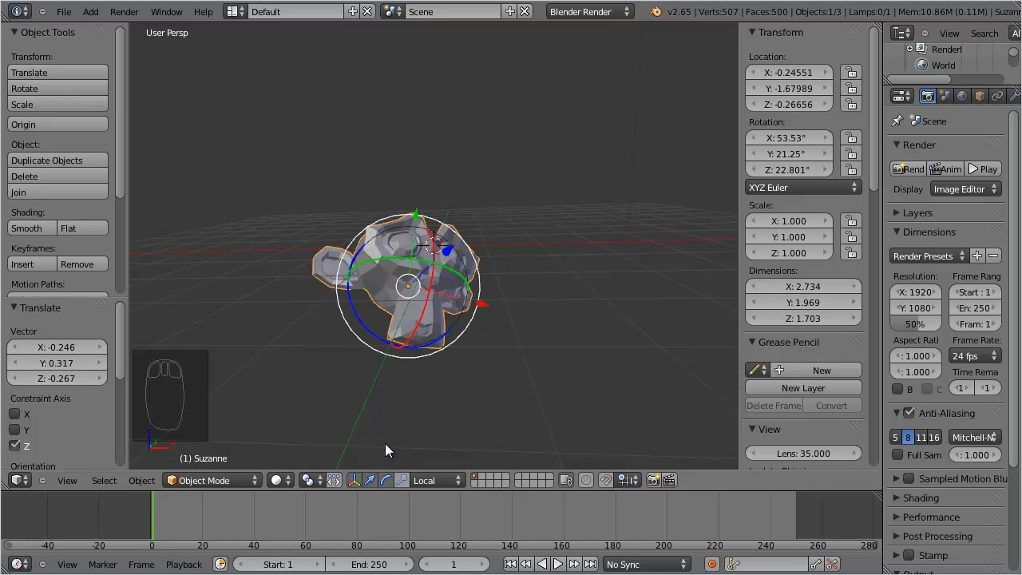
key("ctrl+z")
key("r")
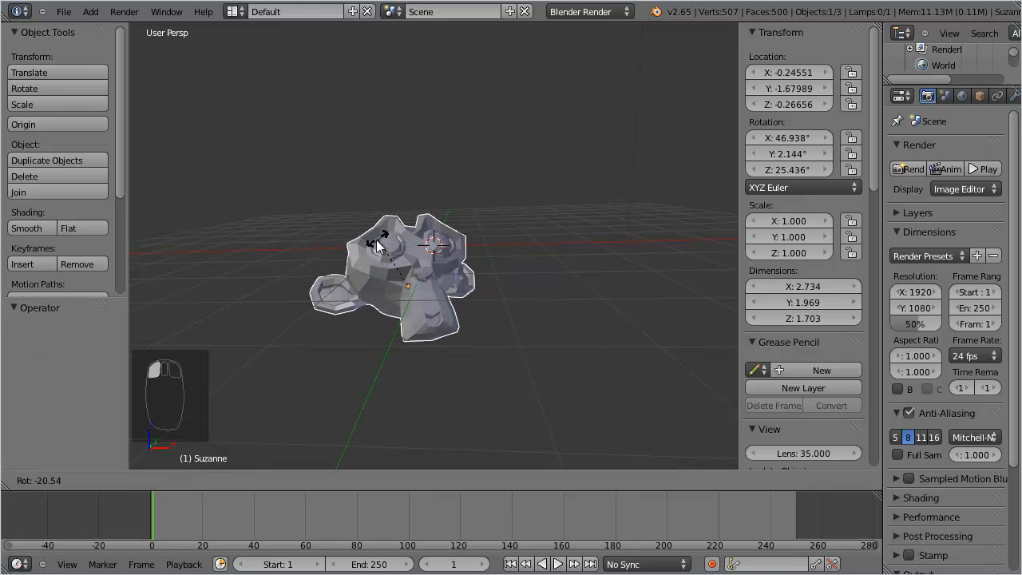
left_click(382, 270)
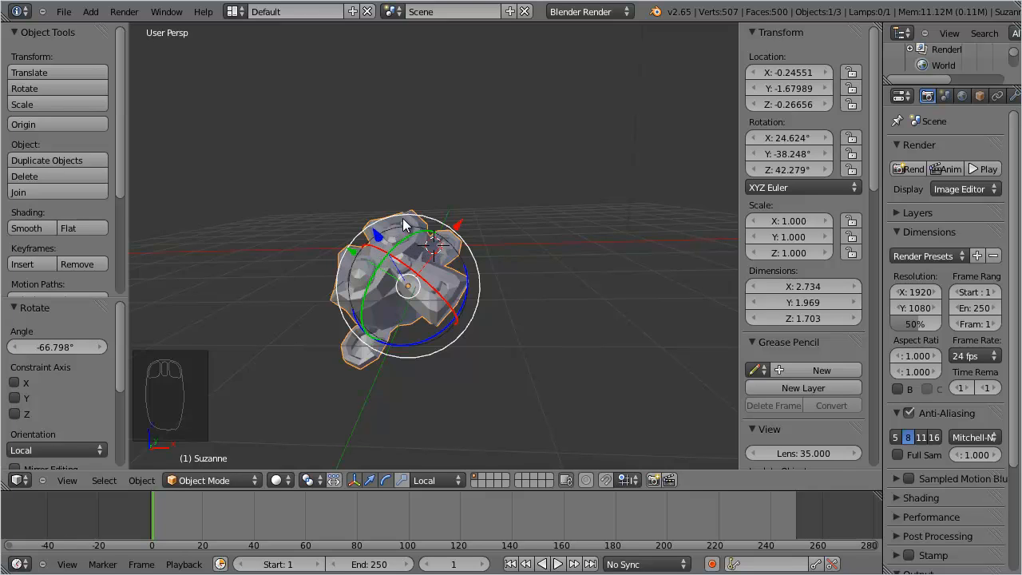
left_click_drag(403, 218, 503, 200)
left_click_drag(395, 261, 398, 316)
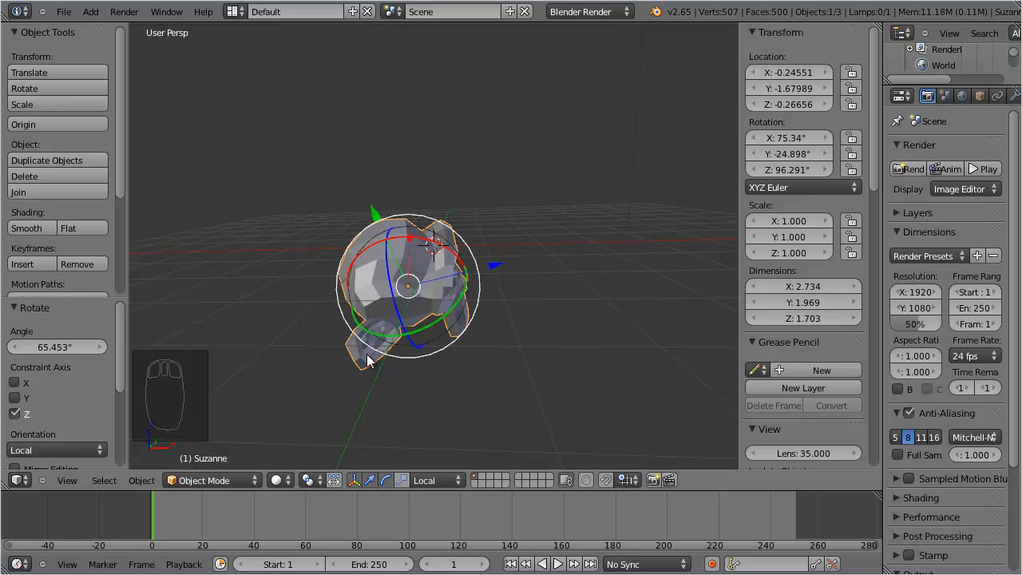
Set the transform orientation back to Global and reopen the orientation choices.
left_click(431, 481)
left_click(429, 528)
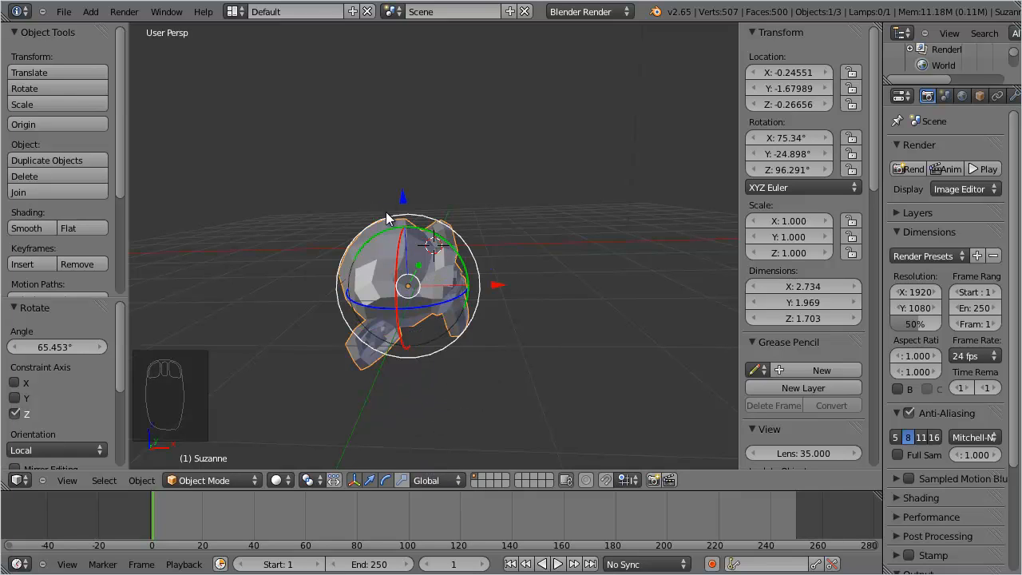
left_click(434, 485)
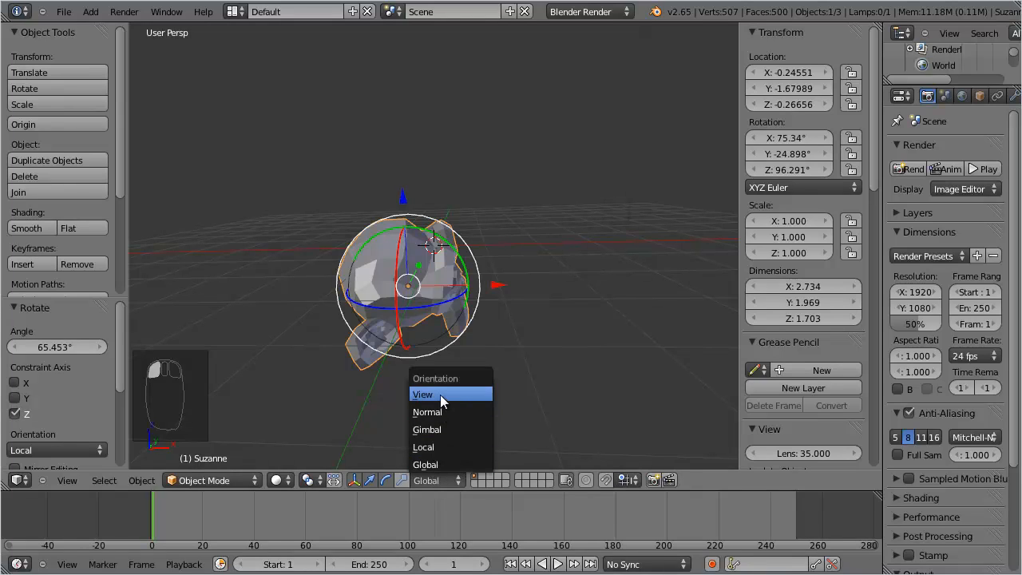